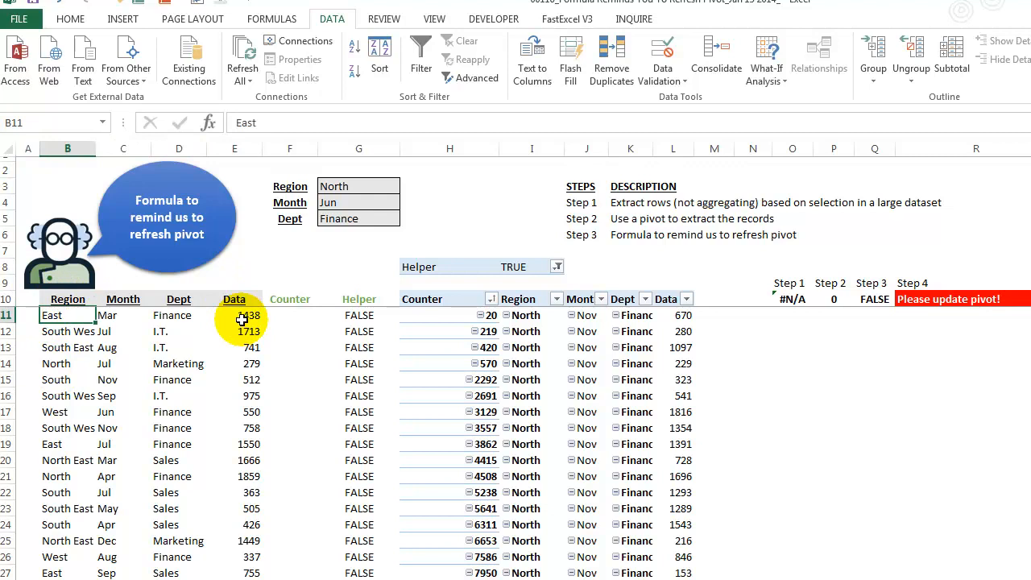
# Step: Examine the extent of the dataset, the Region, Month and Dept selection cells, and the Counter formula in F11
pyautogui.scroll(-3, 249, 338)
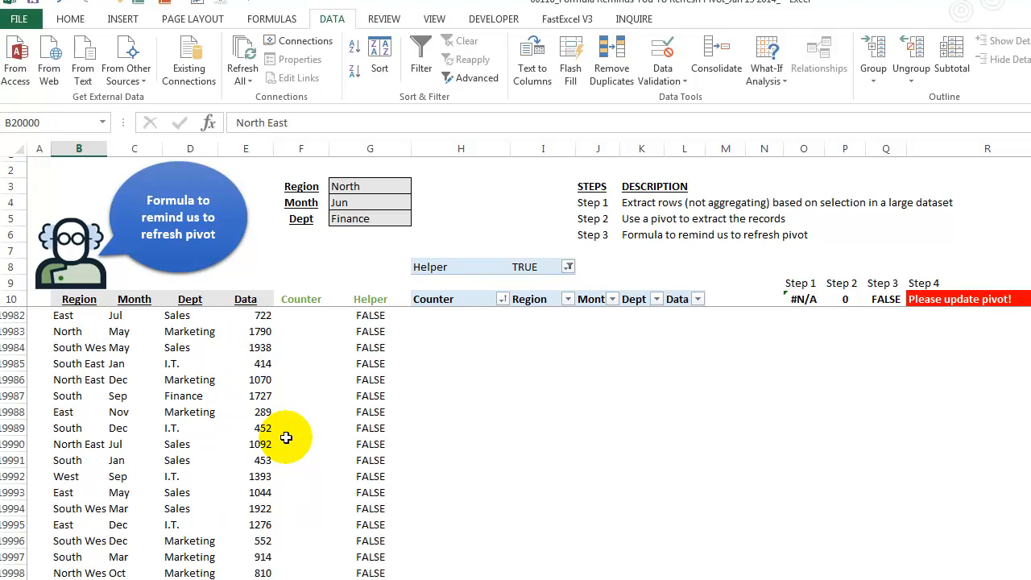
pyautogui.hotkey('ctrl', 'Home')
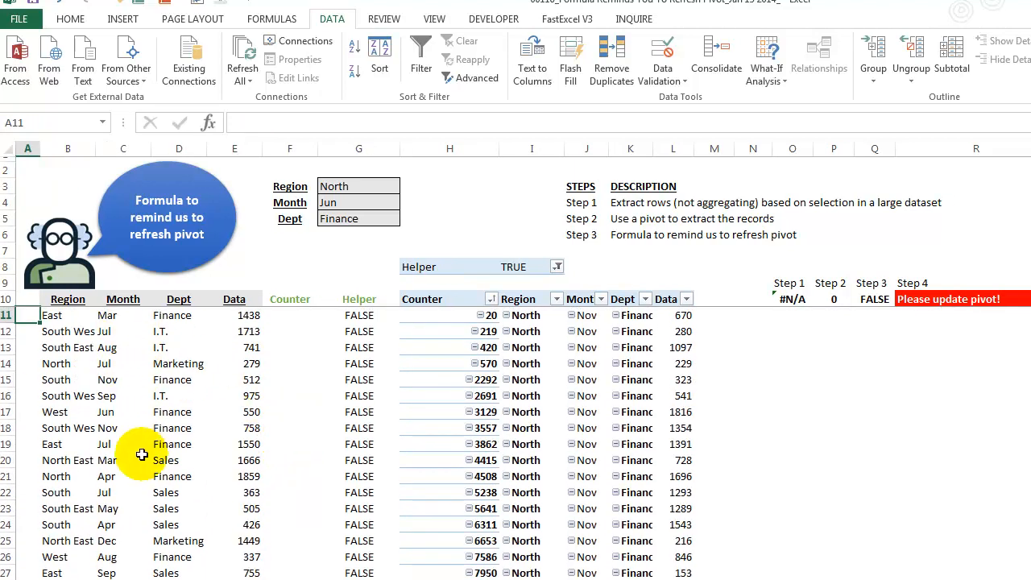
pyautogui.click(359, 186)
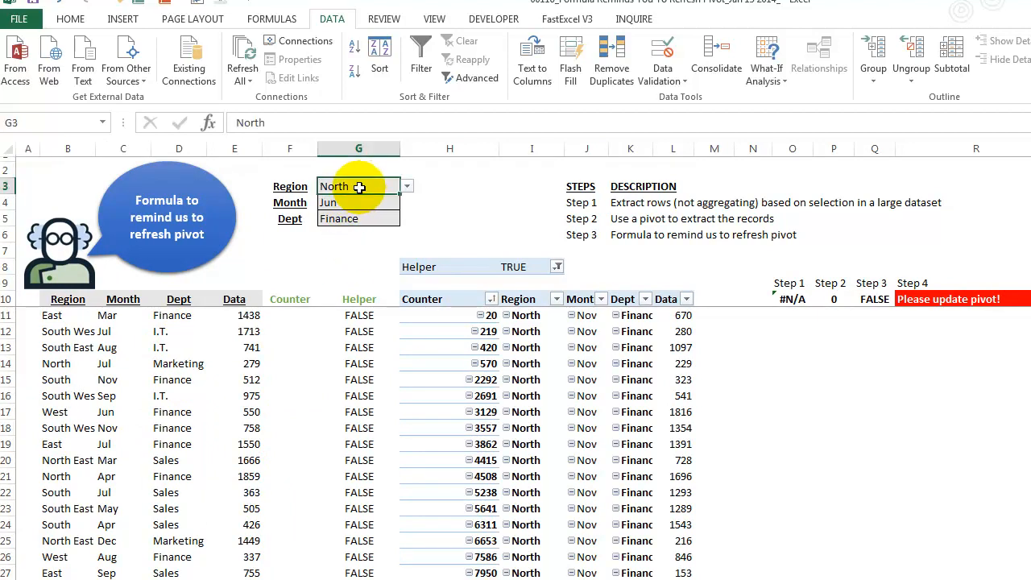
pyautogui.click(353, 203)
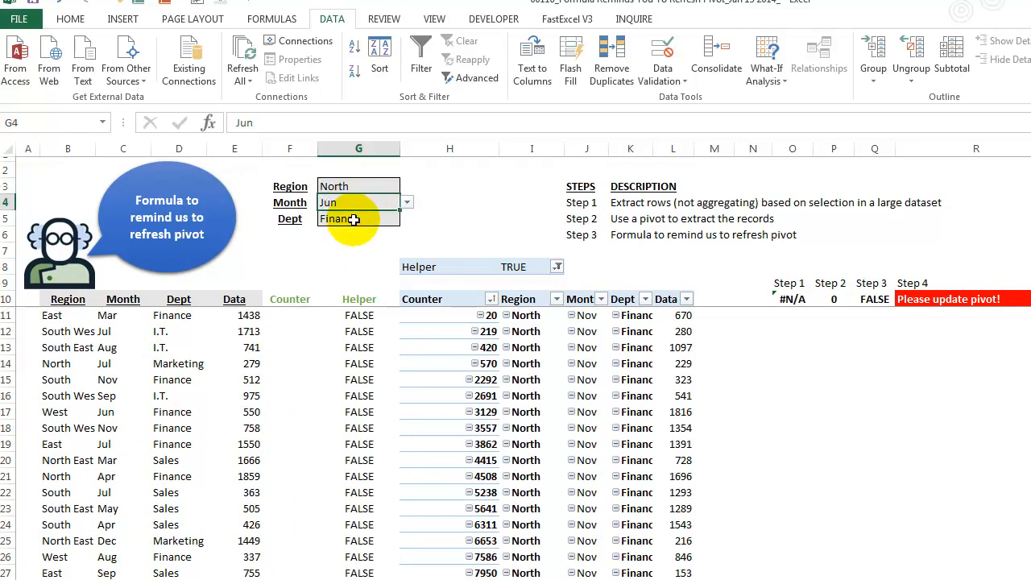
pyautogui.click(354, 220)
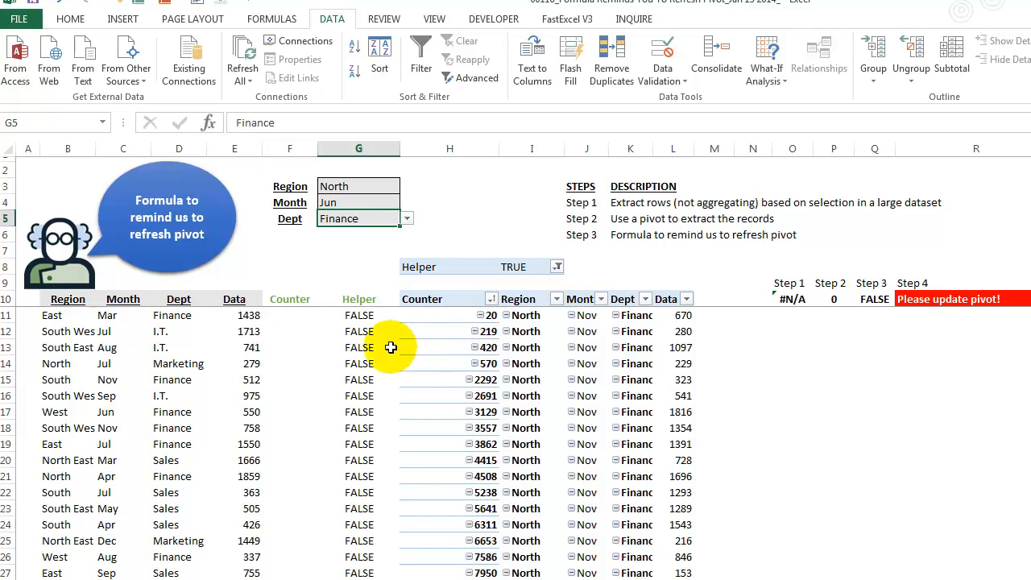
pyautogui.click(297, 299)
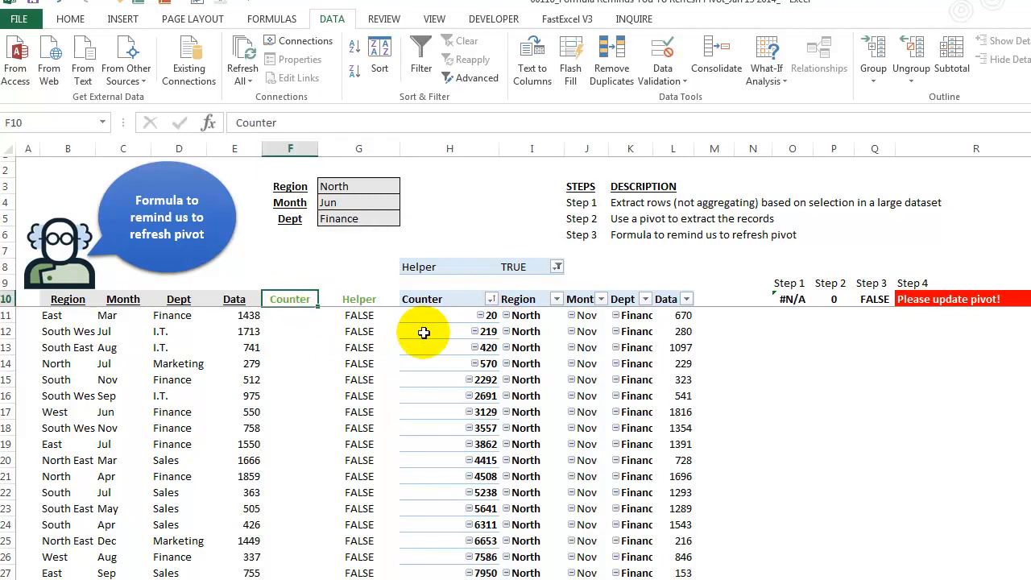
pyautogui.click(306, 326)
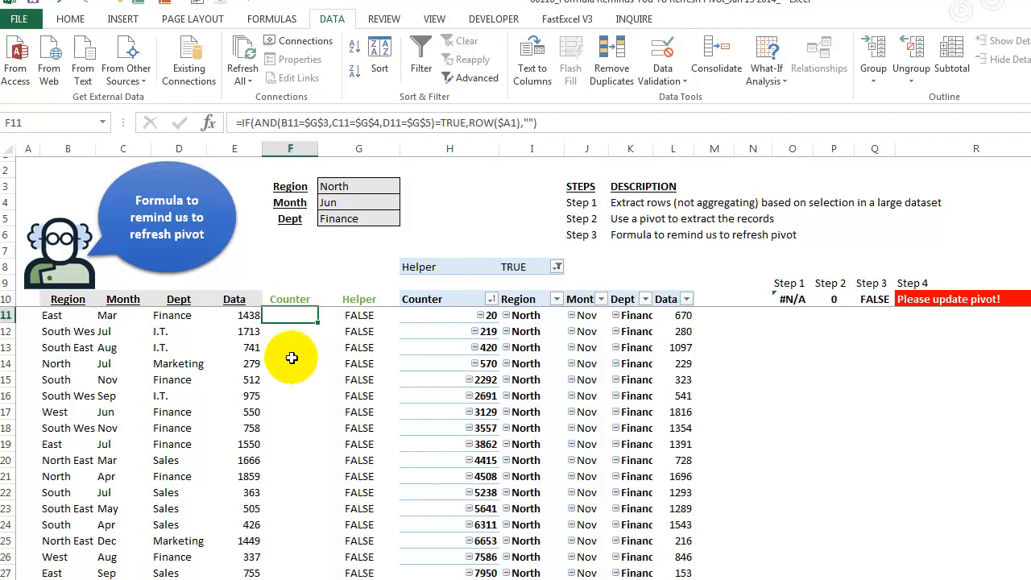
# Step: Set the Region criterion in G3 to West to match the West, Jun, Finance record in row 17
pyautogui.click(81, 411)
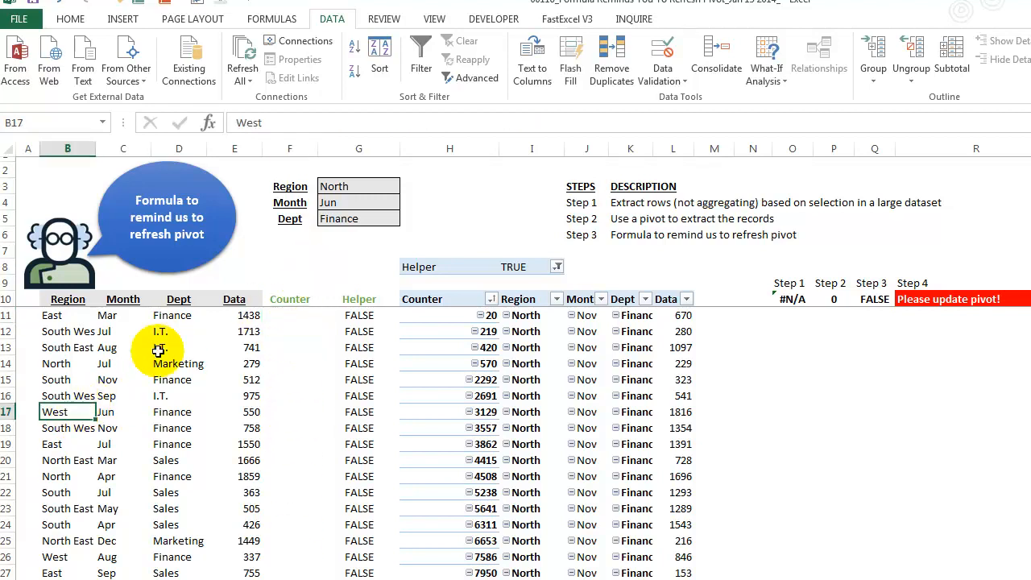
pyautogui.click(359, 187)
pyautogui.click(407, 186)
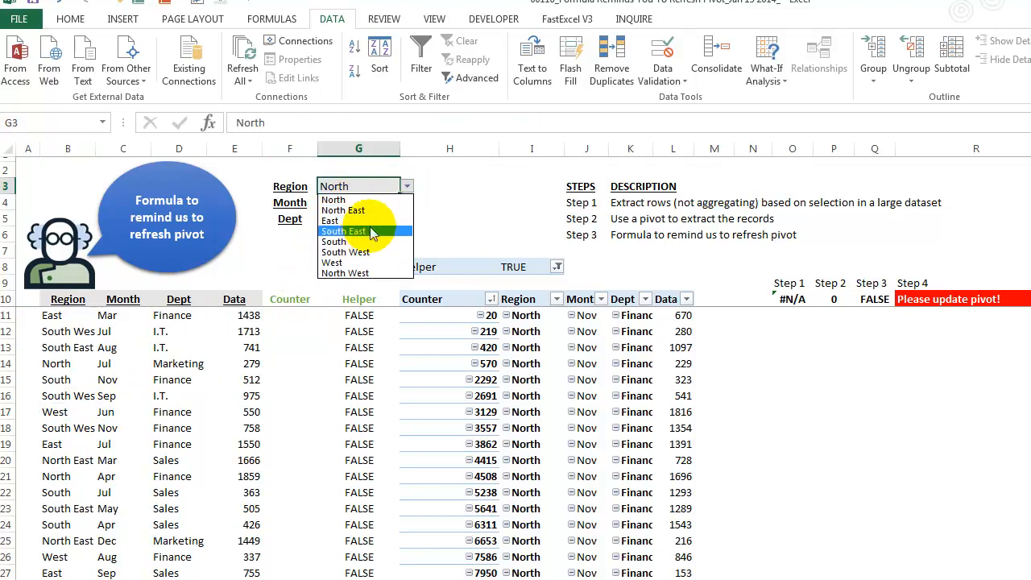
pyautogui.click(369, 263)
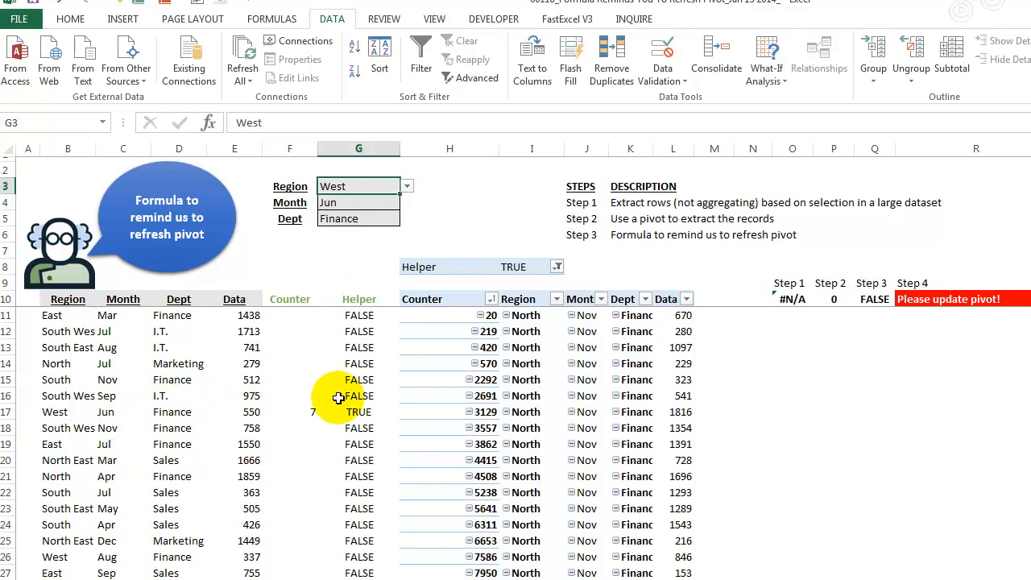
# Step: Compare the Counter and Helper formulas in row 17 with that row's Region, Month and Dept values
pyautogui.click(311, 410)
pyautogui.click(360, 415)
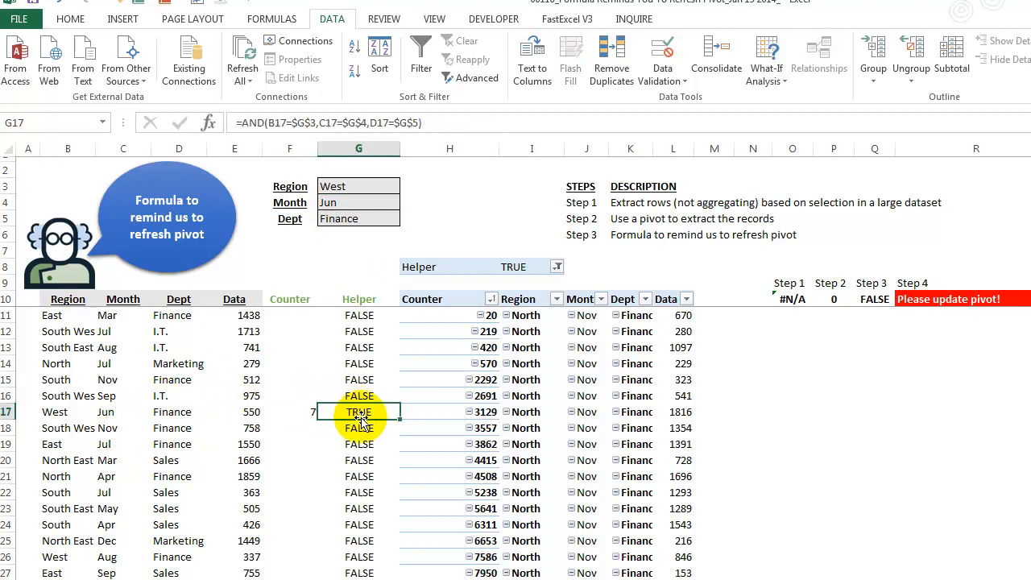
pyautogui.moveTo(50, 412); pyautogui.dragTo(155, 419)
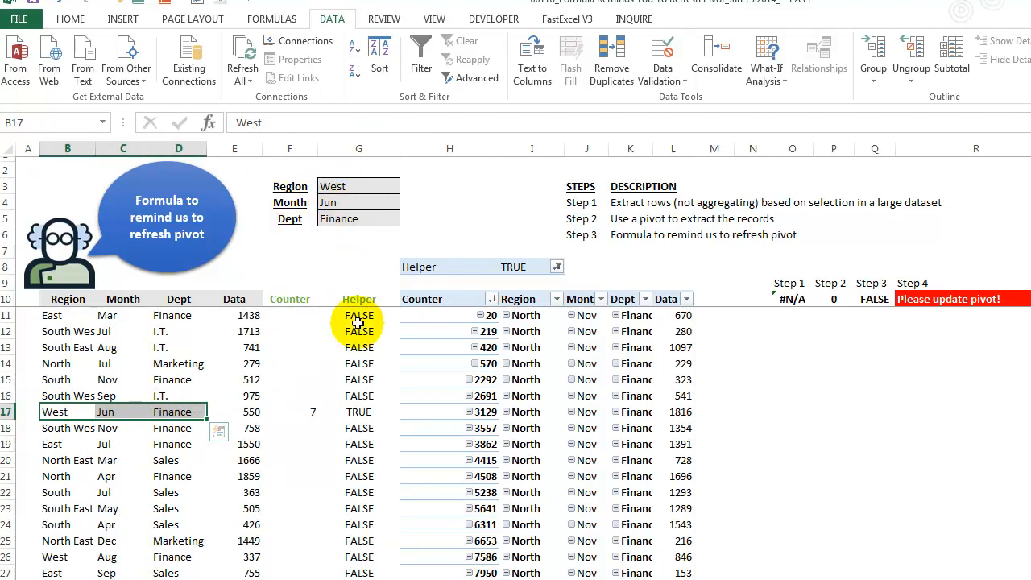
pyautogui.click(357, 410)
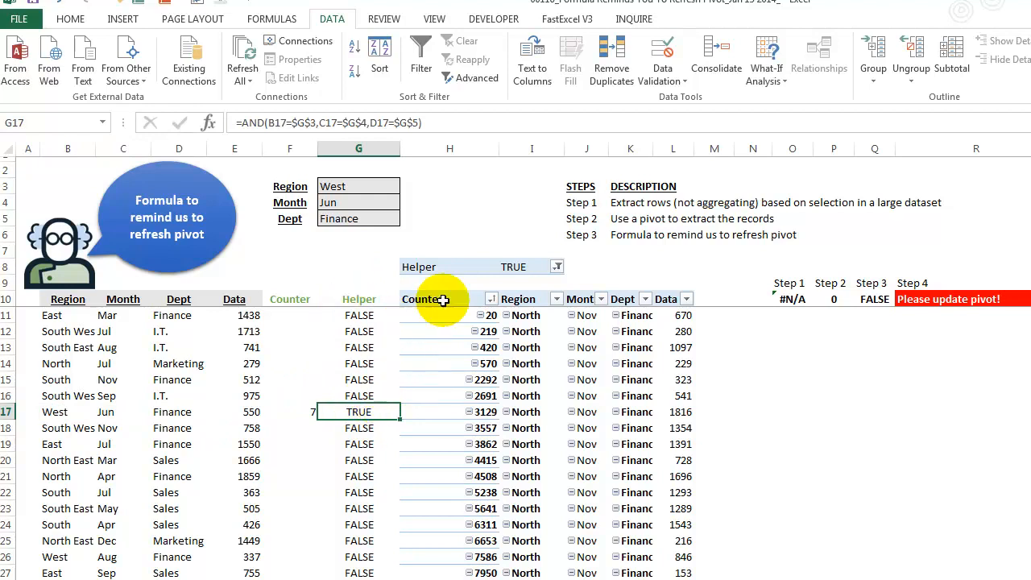
pyautogui.moveTo(289, 299); pyautogui.dragTo(290, 460)
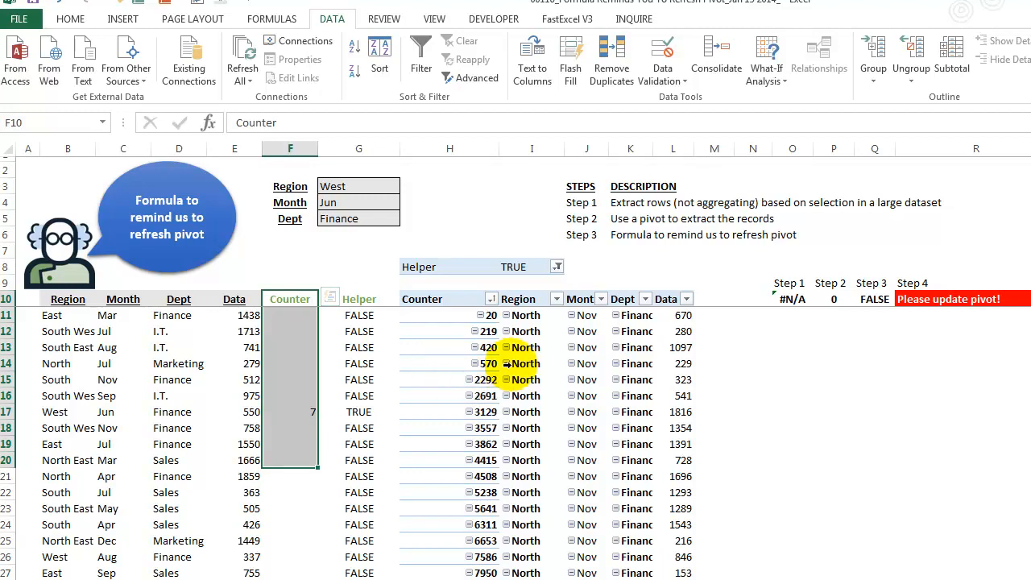
# Step: Review the pivot table's filter and row fields in an enlarged field list, and close the list
pyautogui.click(527, 317)
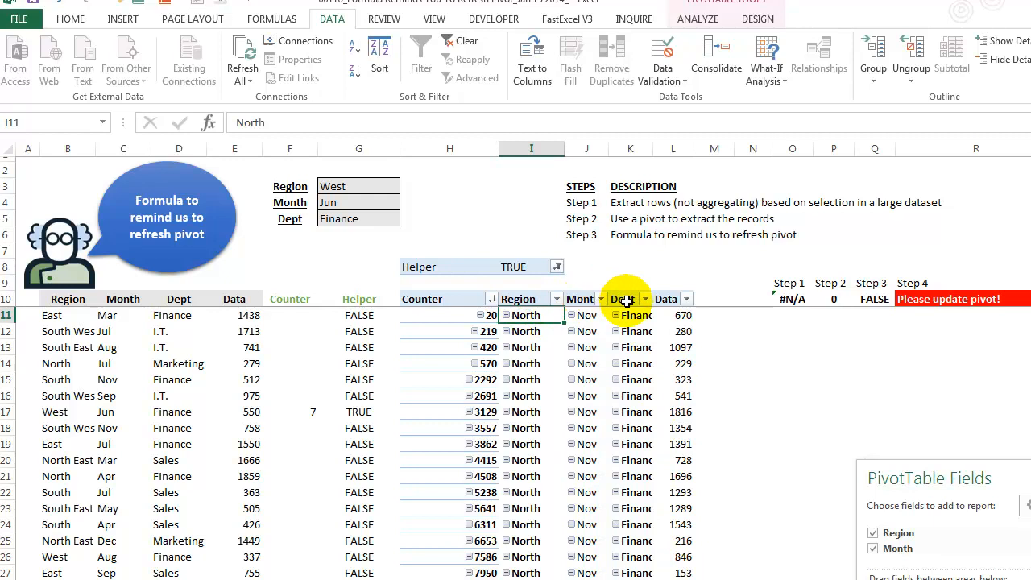
pyautogui.moveTo(896, 471); pyautogui.dragTo(749, 196)
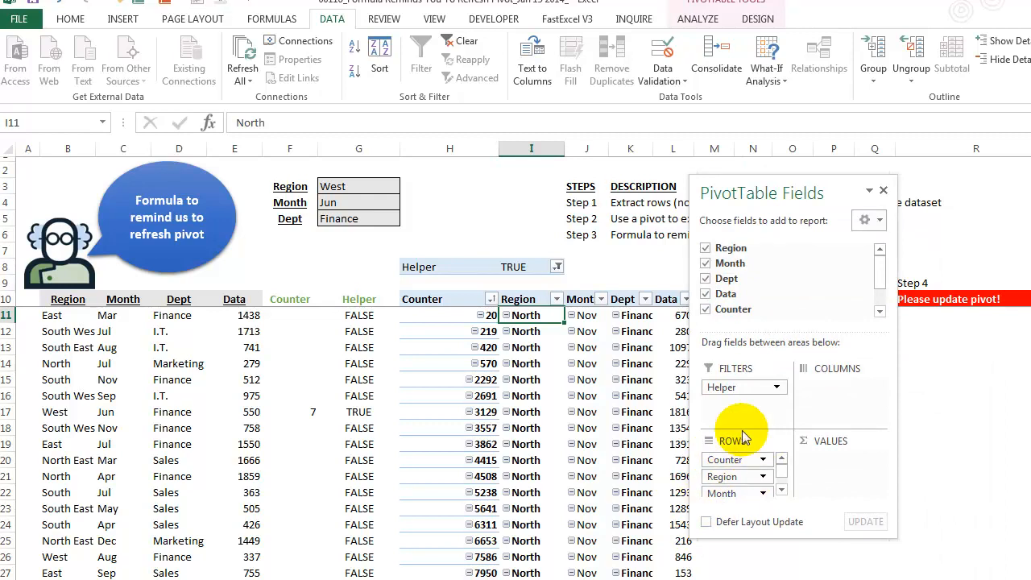
pyautogui.moveTo(806, 202); pyautogui.dragTo(718, 248)
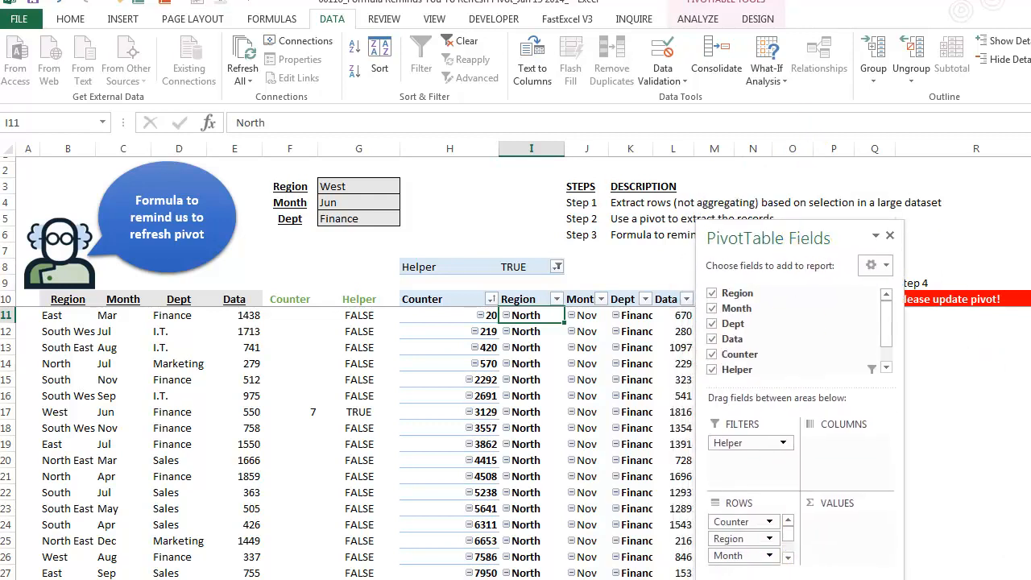
pyautogui.moveTo(789, 240); pyautogui.dragTo(822, 151)
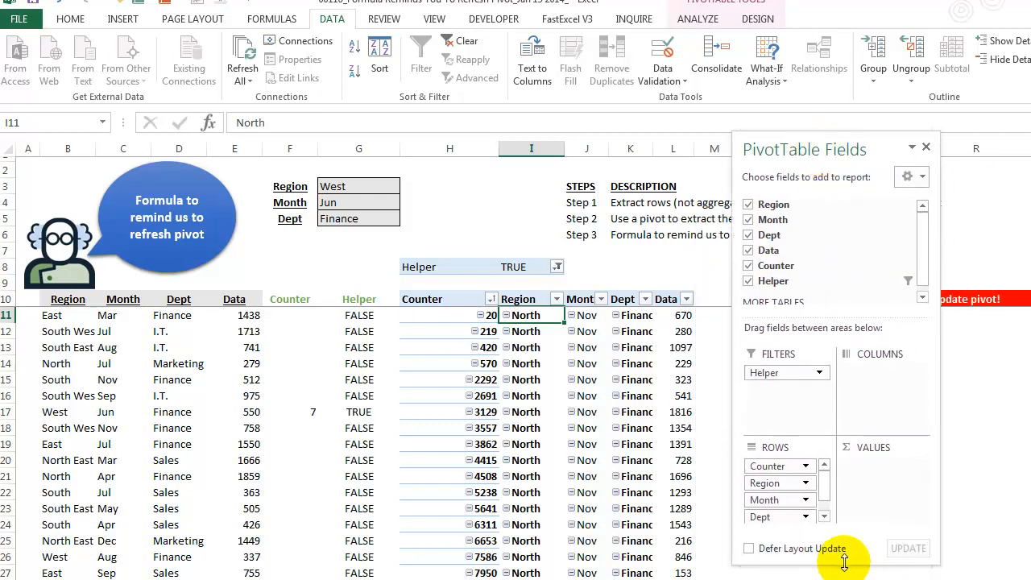
pyautogui.moveTo(844, 562); pyautogui.dragTo(844, 579)
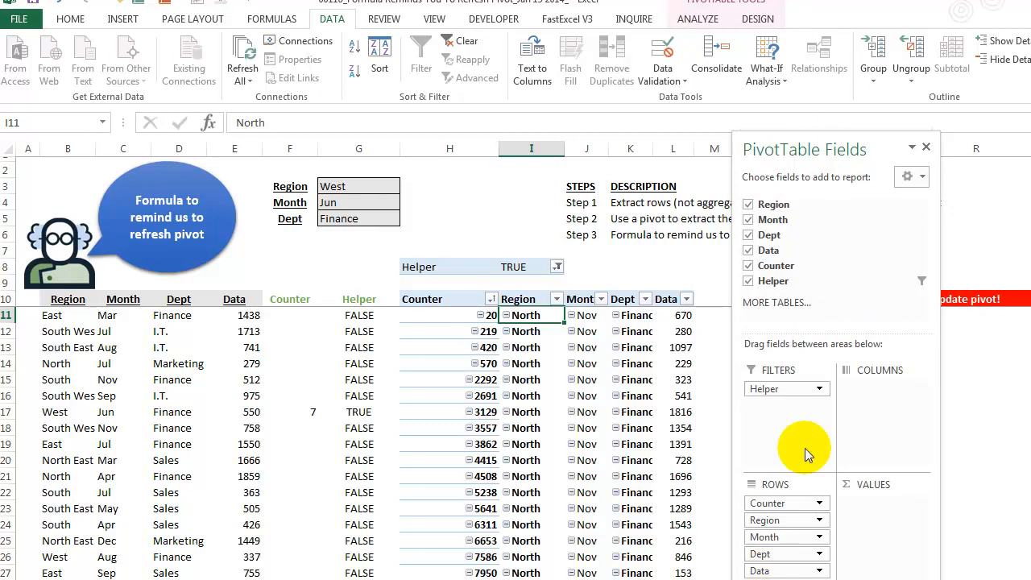
pyautogui.moveTo(821, 145); pyautogui.dragTo(822, 59)
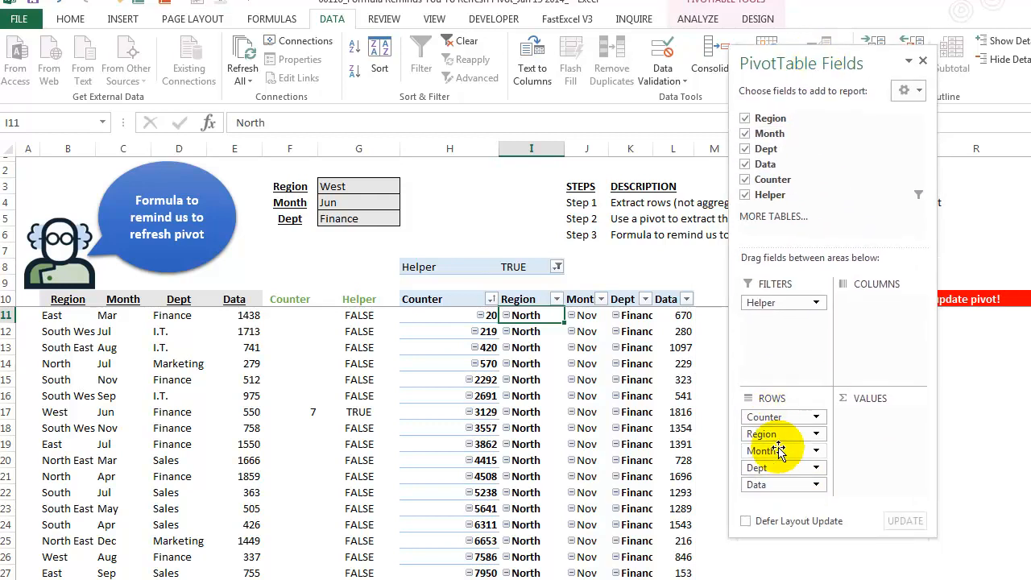
pyautogui.click(924, 61)
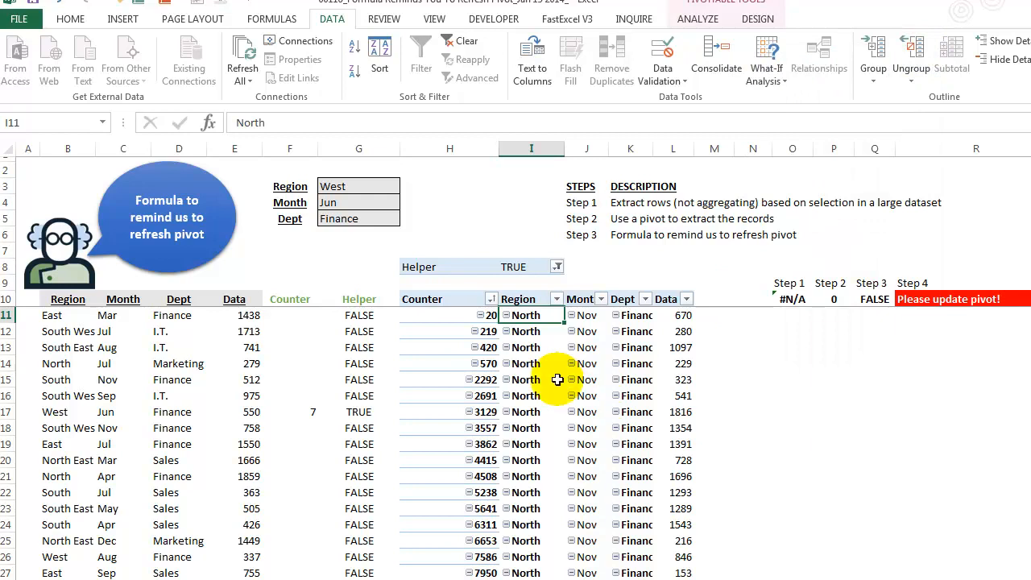
# Step: Examine the pivot's extracted records and Helper filter options alongside the source Helper column, leaving the filter unchanged
pyautogui.moveTo(556, 347); pyautogui.dragTo(682, 364)
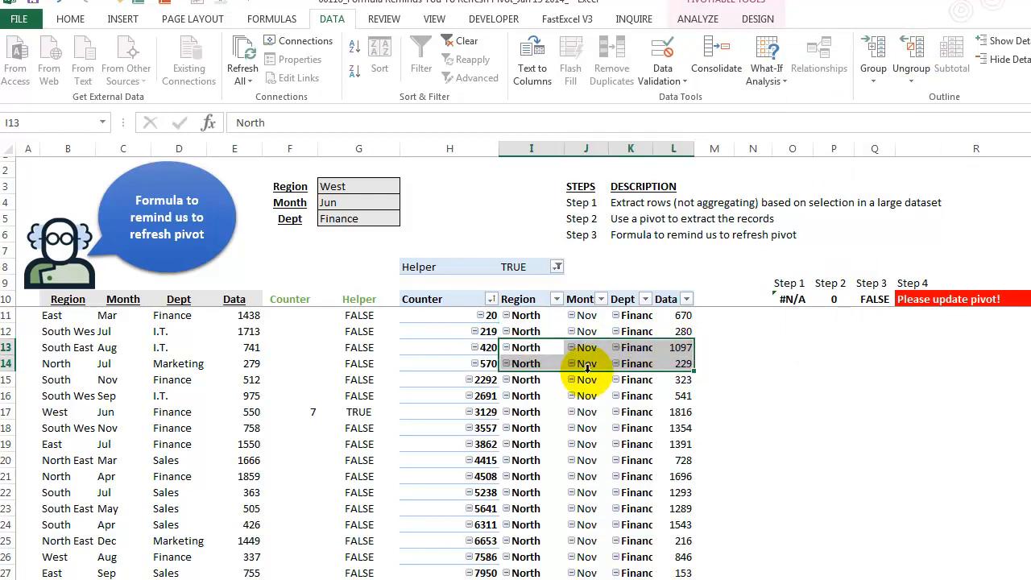
pyautogui.click(448, 148)
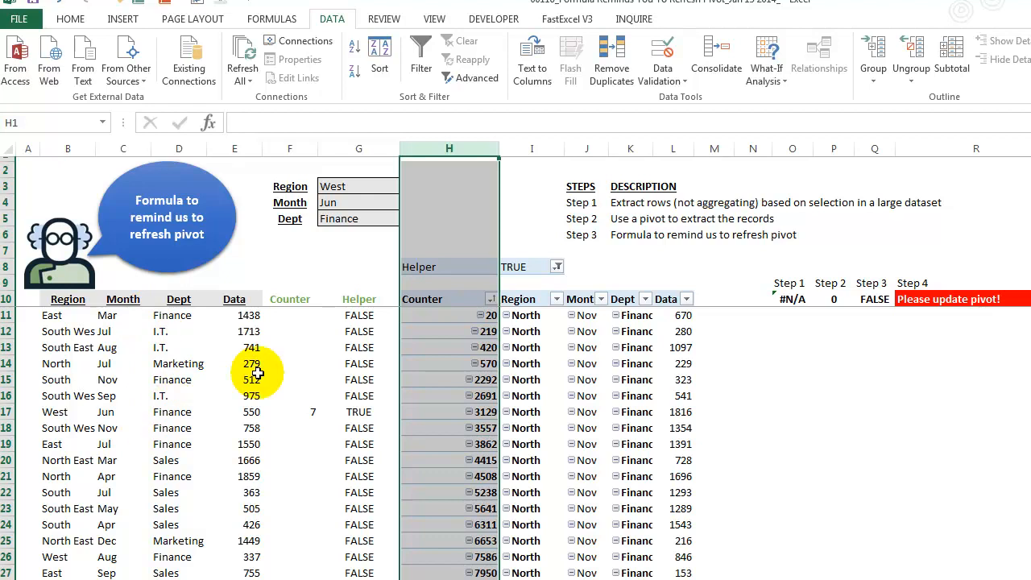
pyautogui.click(525, 266)
pyautogui.click(557, 267)
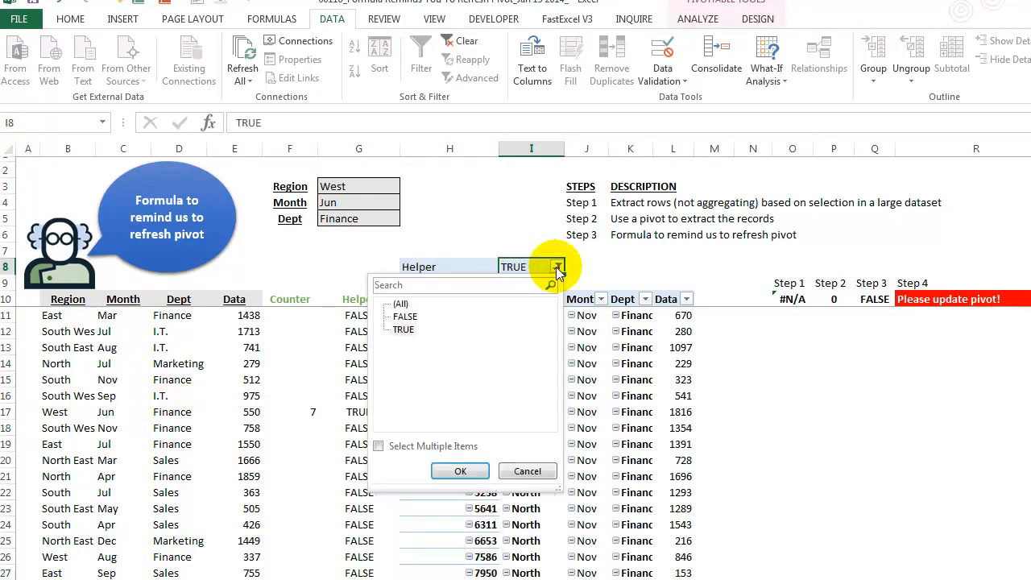
pyautogui.click(528, 471)
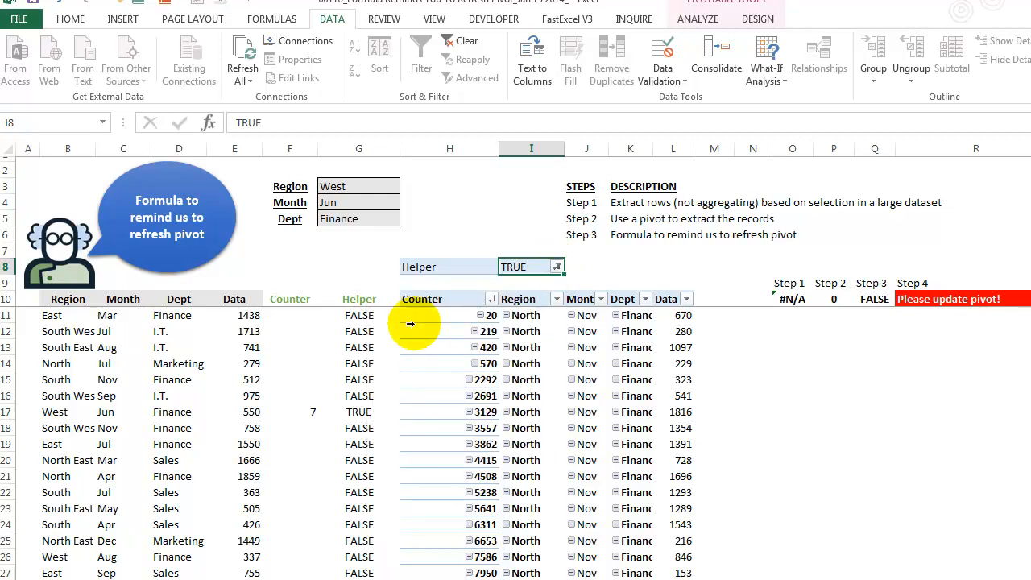
pyautogui.click(359, 148)
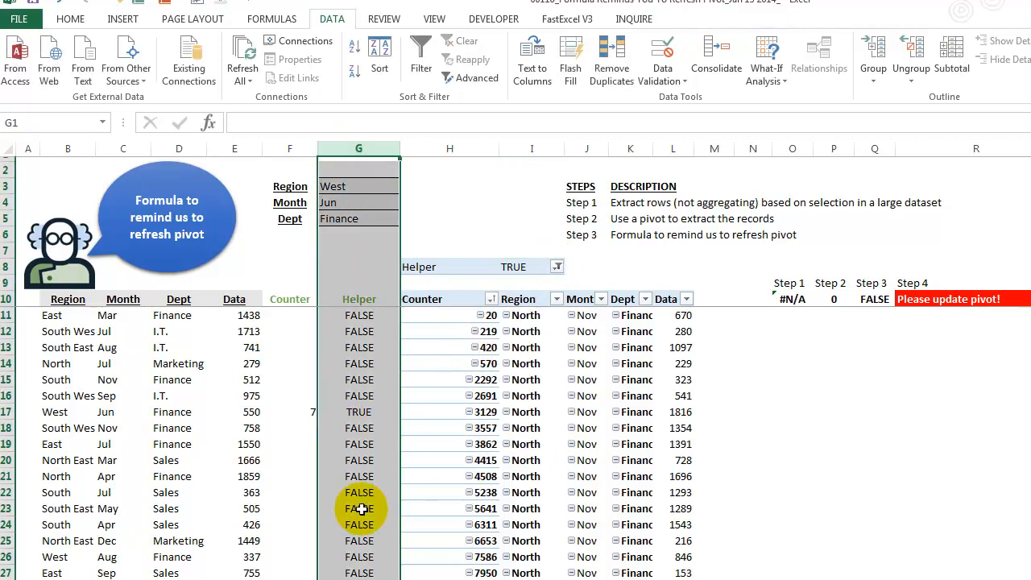
pyautogui.click(522, 299)
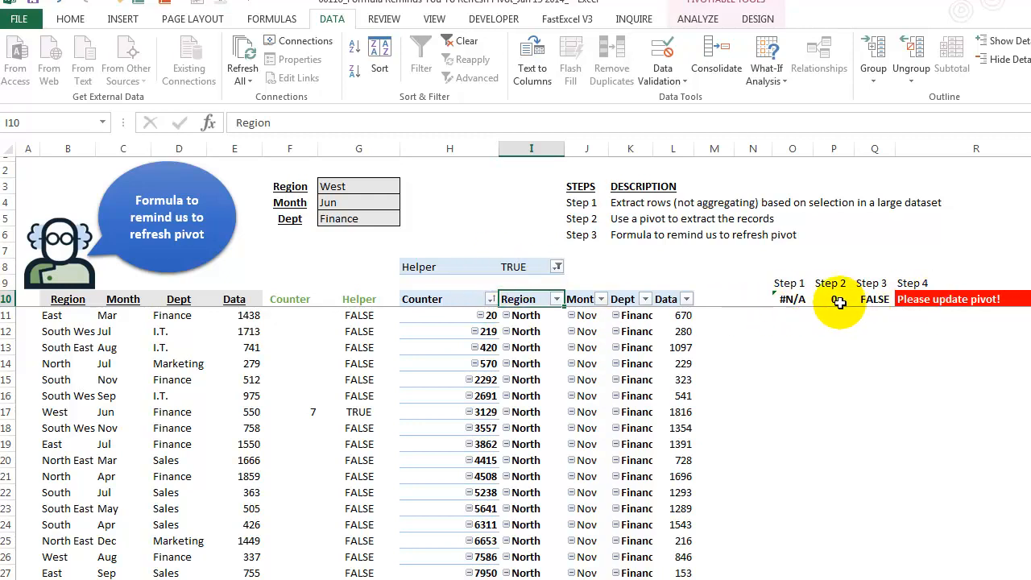
# Step: Inspect the pivot reminder formula in R10 and refresh the pivot table for the West region
pyautogui.click(919, 300)
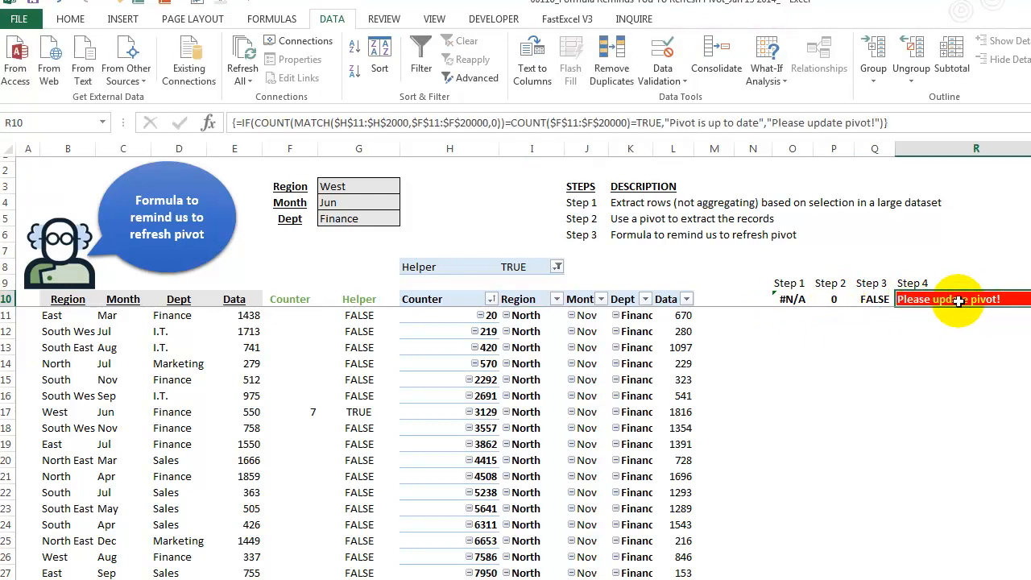
pyautogui.click(453, 299)
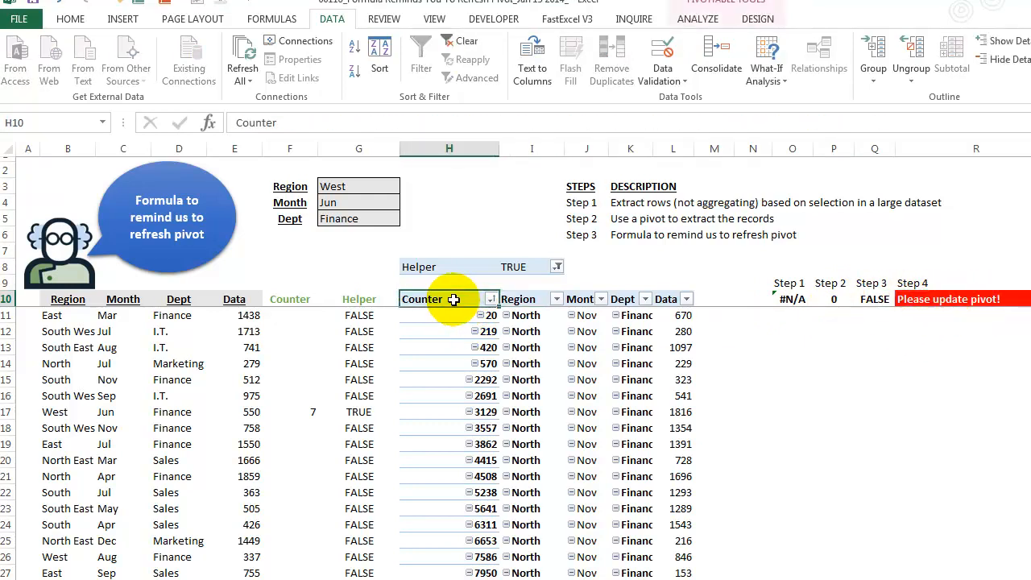
pyautogui.rightClick(453, 300)
pyautogui.click(477, 354)
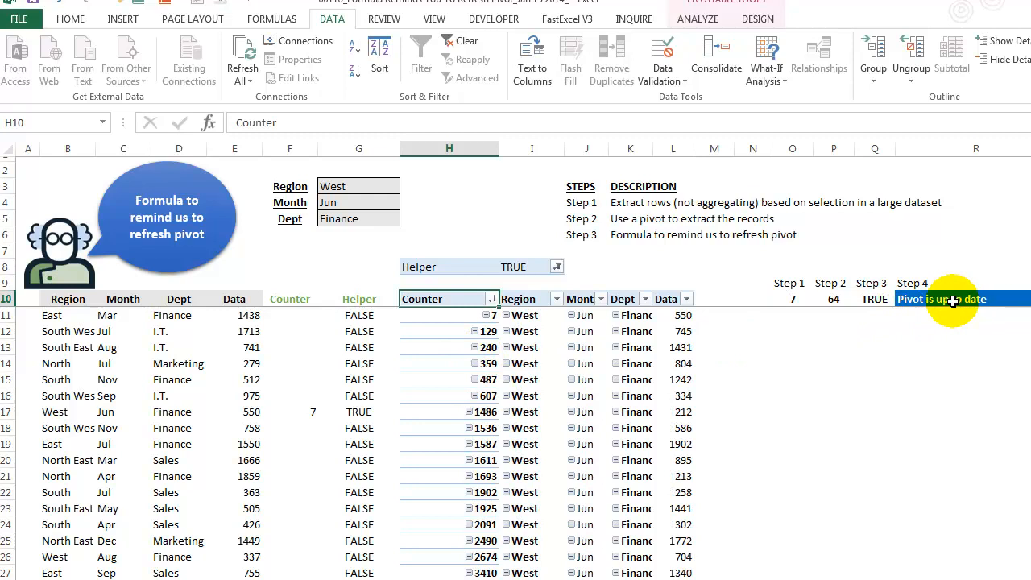
# Step: Set the Dept criterion to Marketing and the Region criterion to North
pyautogui.click(384, 218)
pyautogui.click(407, 219)
pyautogui.click(387, 243)
pyautogui.click(383, 190)
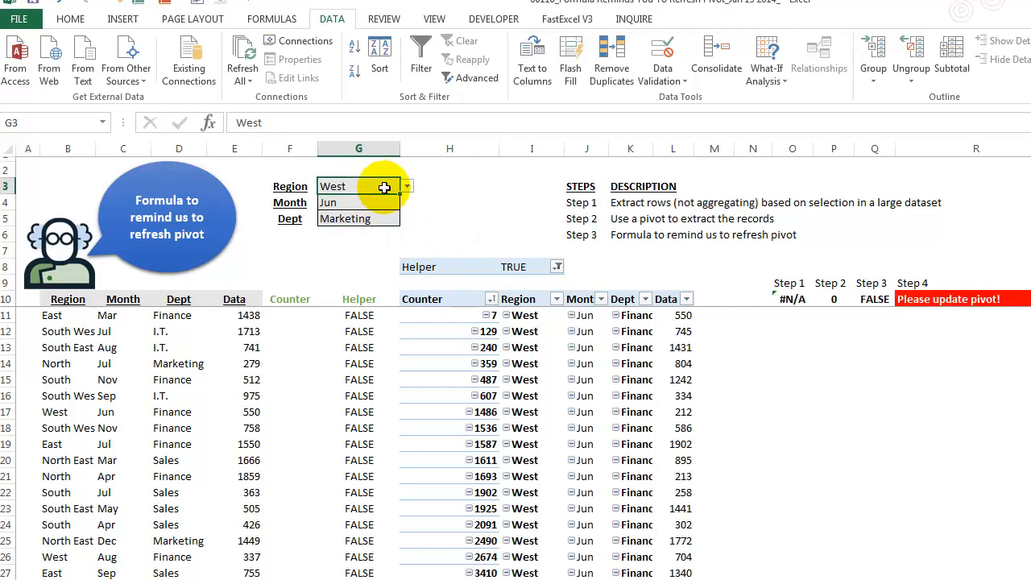
pyautogui.click(409, 186)
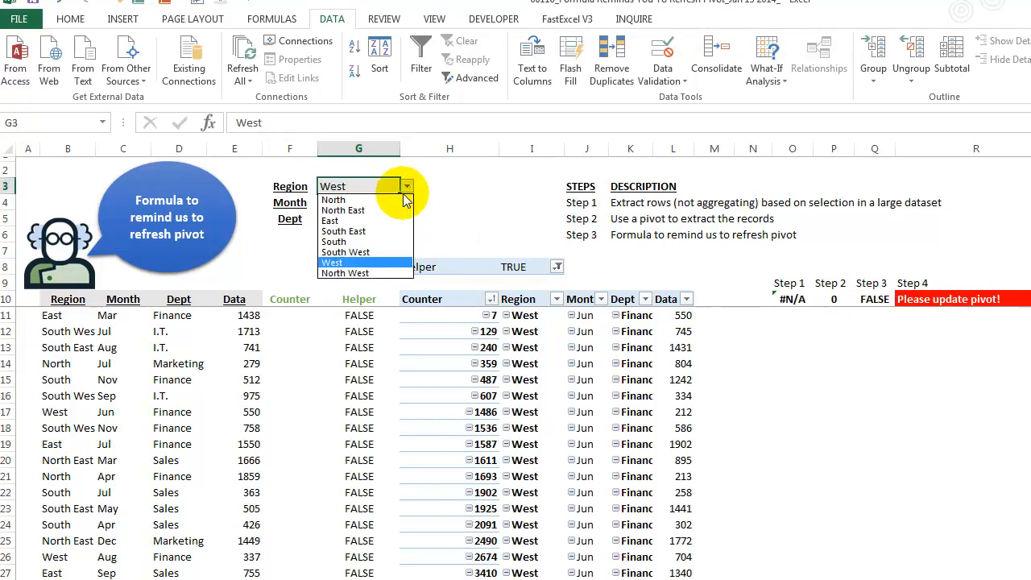
pyautogui.click(380, 200)
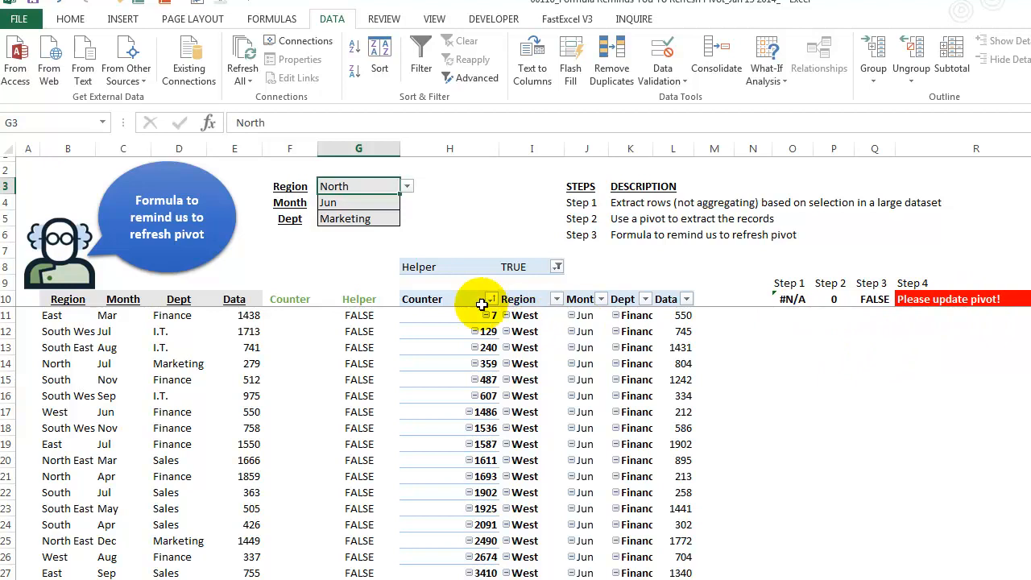
# Step: Refresh the pivot table to extract the North, Jun, Marketing records
pyautogui.click(456, 294)
pyautogui.rightClick(459, 302)
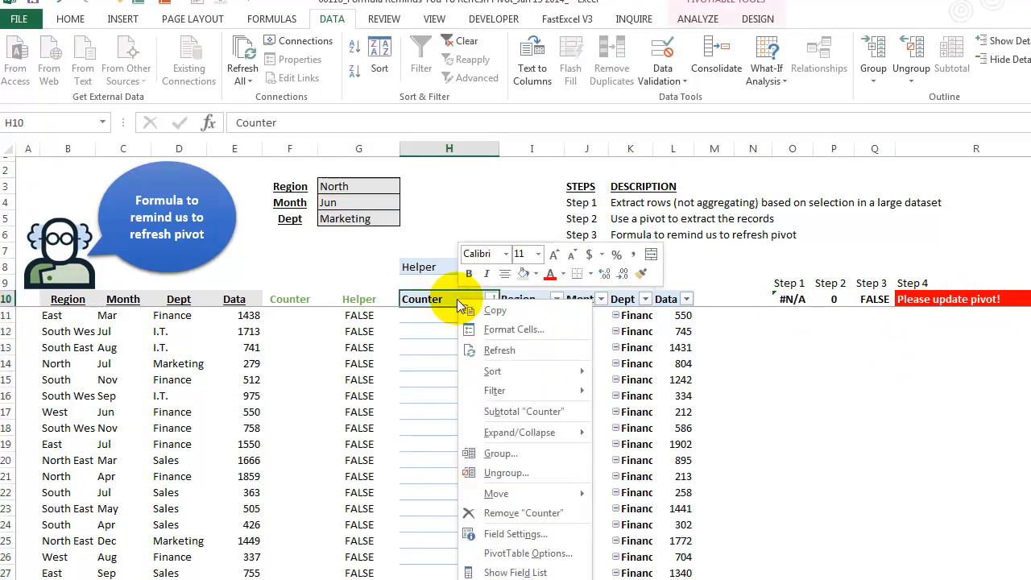
pyautogui.click(488, 350)
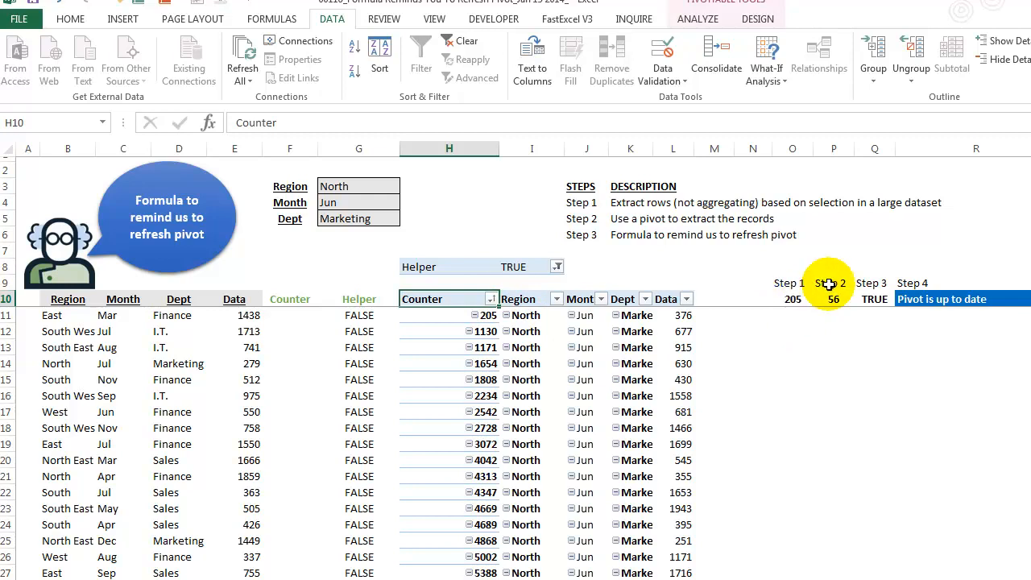
# Step: Examine the lookup ranges of the Step 1 MATCH formula in O10 and the source Counter formula in F13
pyautogui.click(792, 299)
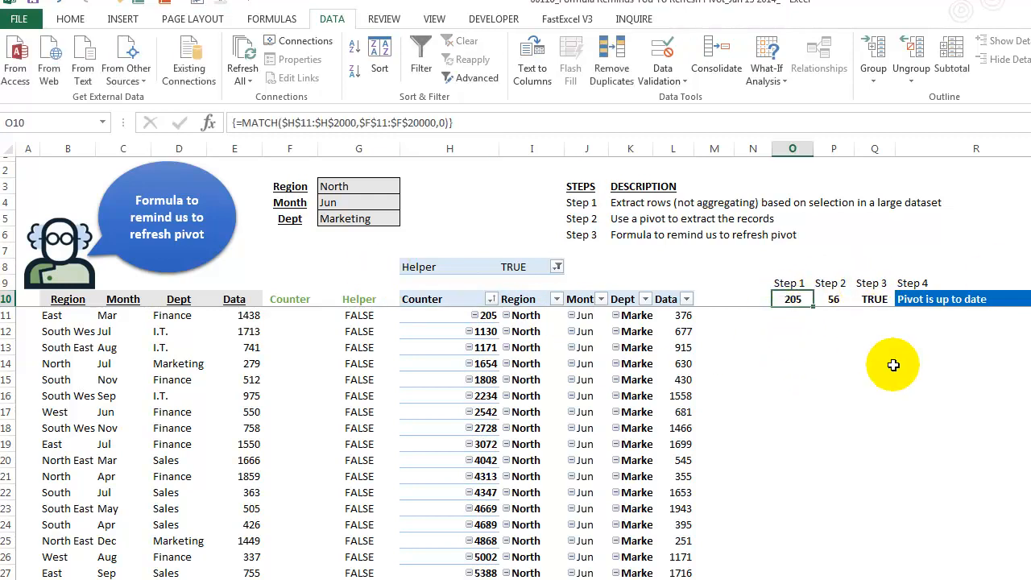
pyautogui.click(302, 123)
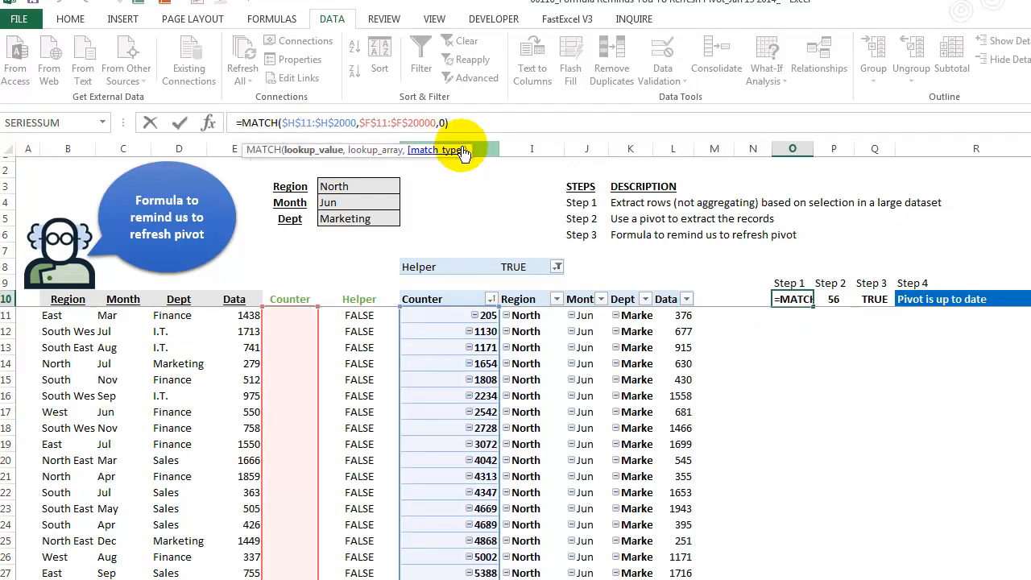
pyautogui.moveTo(468, 149); pyautogui.dragTo(520, 242)
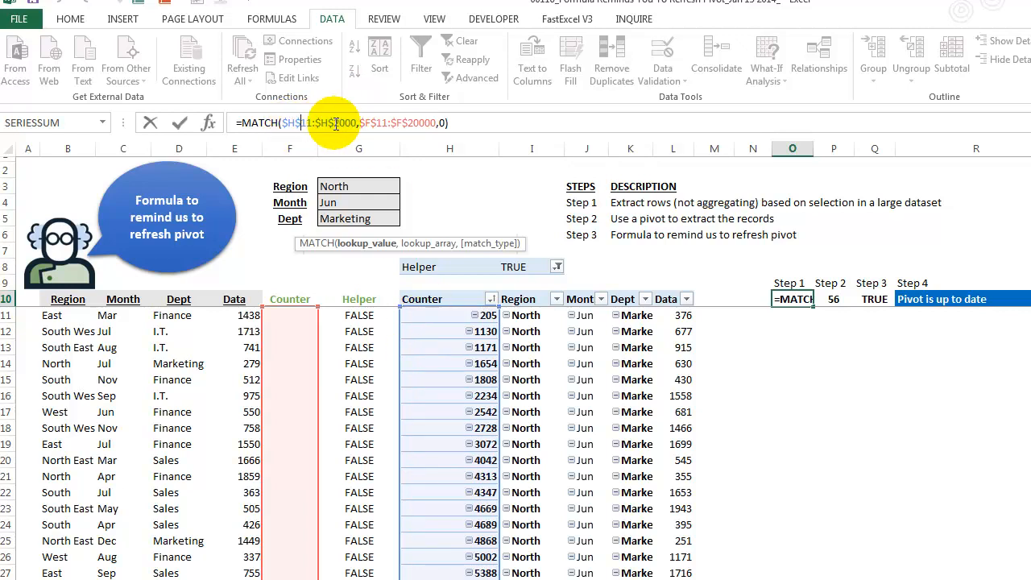
pyautogui.moveTo(285, 123); pyautogui.dragTo(345, 122)
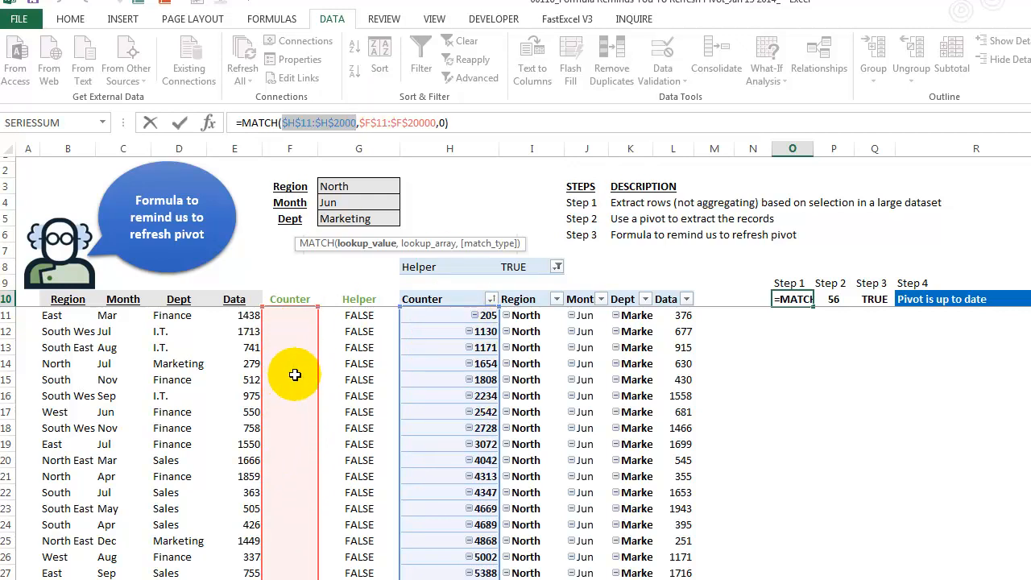
pyautogui.press('Escape')
pyautogui.click(292, 346)
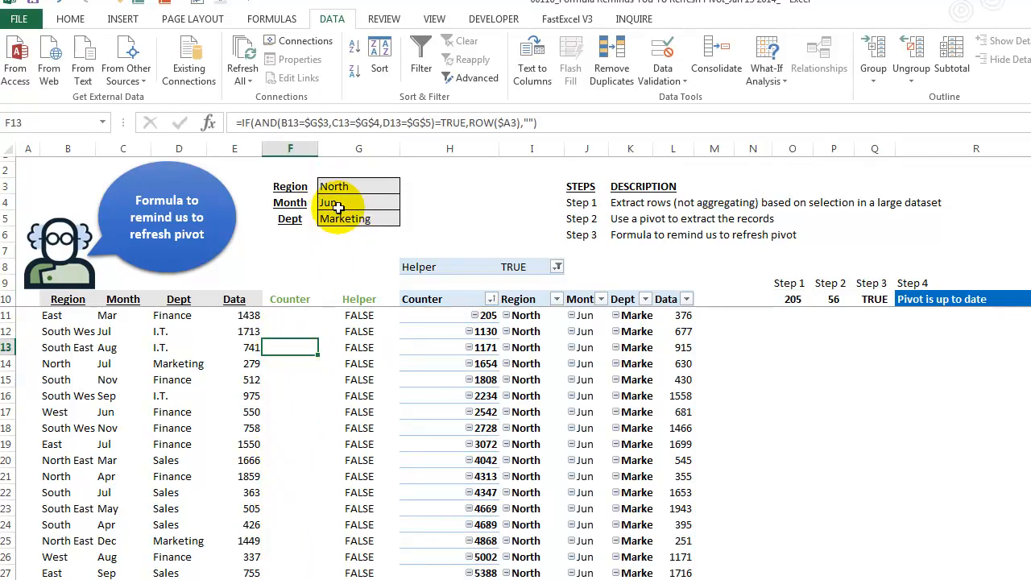
# Step: Try to evaluate the entire MATCH formula in O10 in place, leaving the original formula intact
pyautogui.click(779, 298)
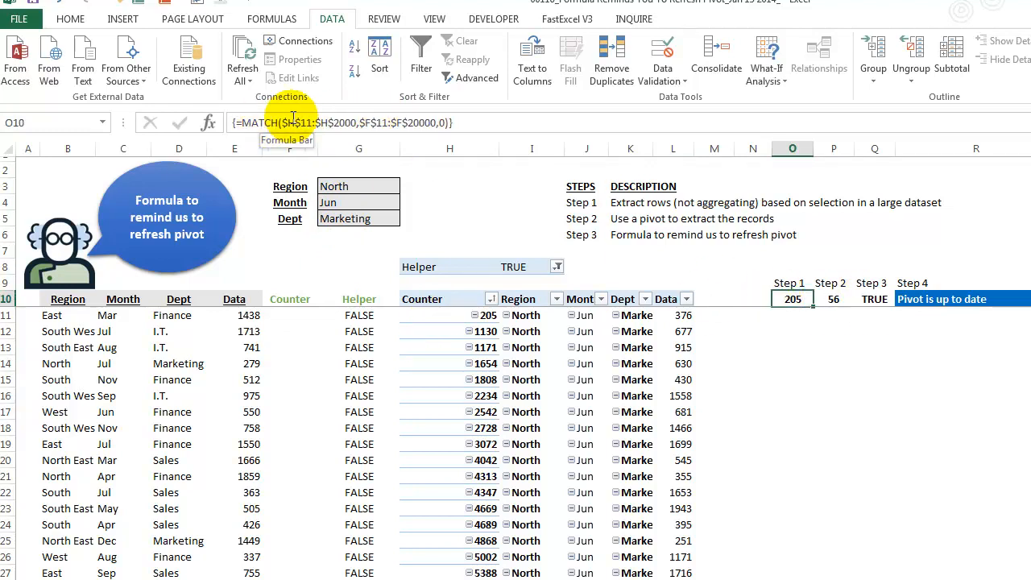
pyautogui.click(475, 120)
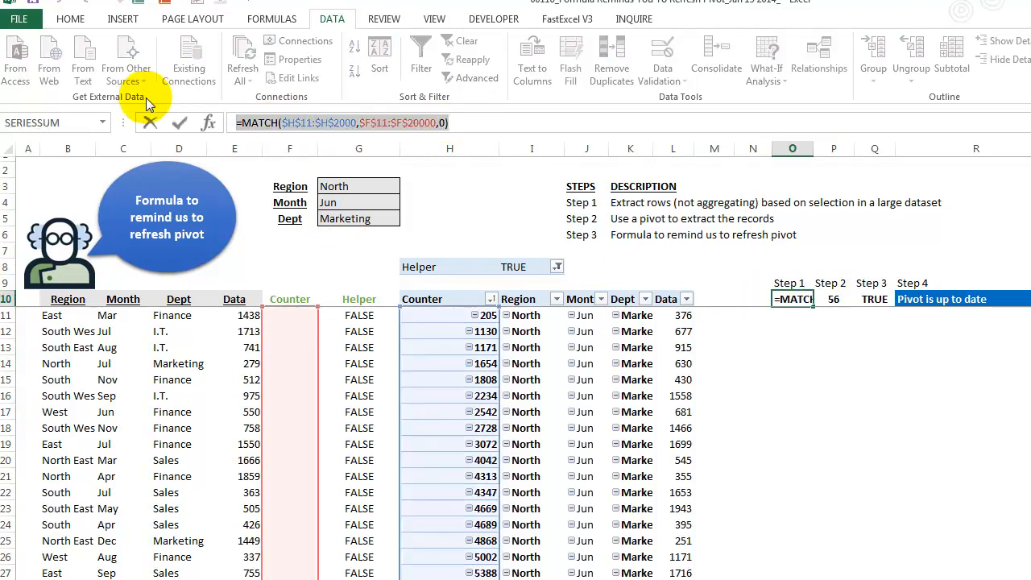
pyautogui.press('F9')
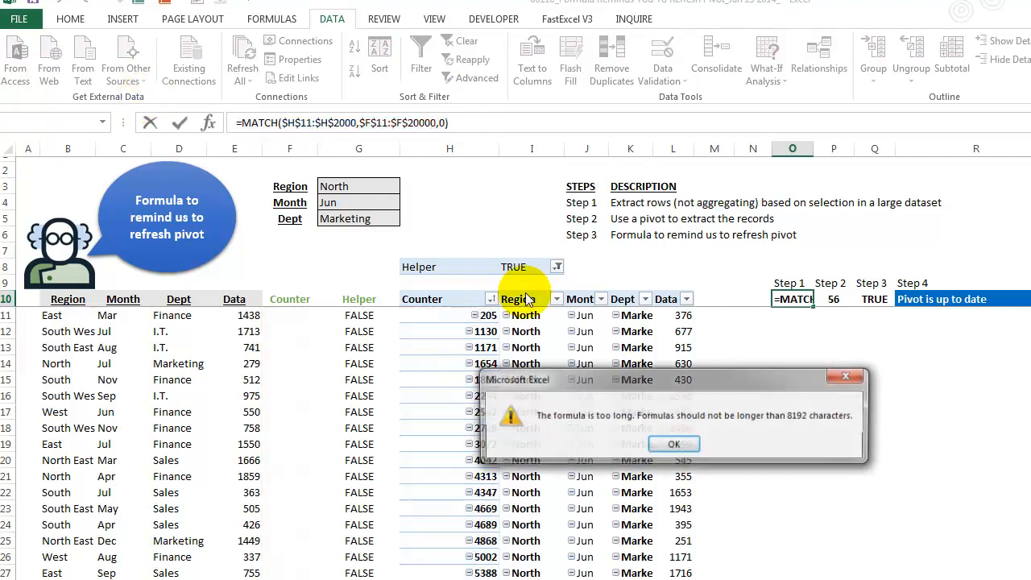
pyautogui.moveTo(614, 390); pyautogui.dragTo(493, 278)
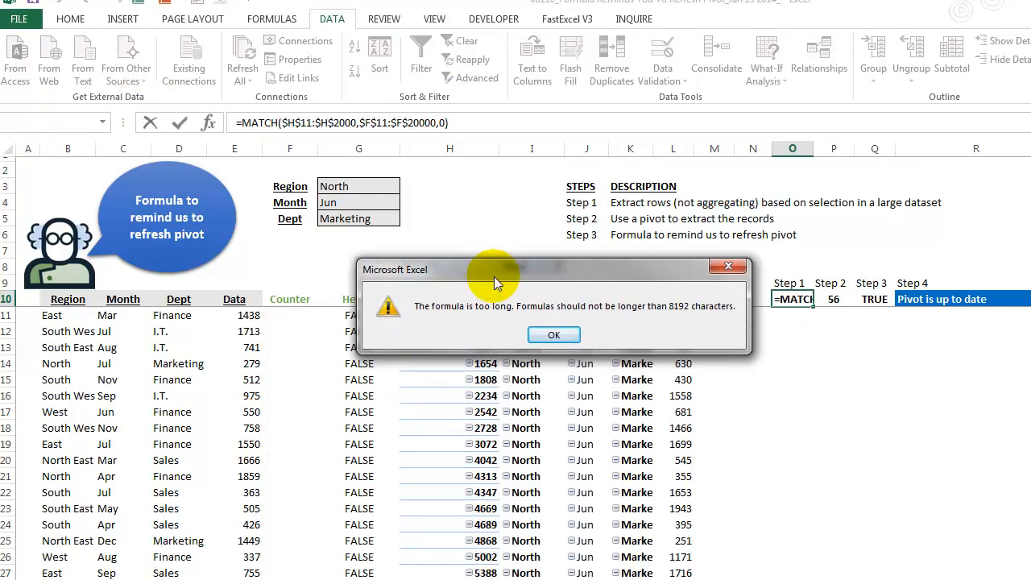
pyautogui.click(541, 335)
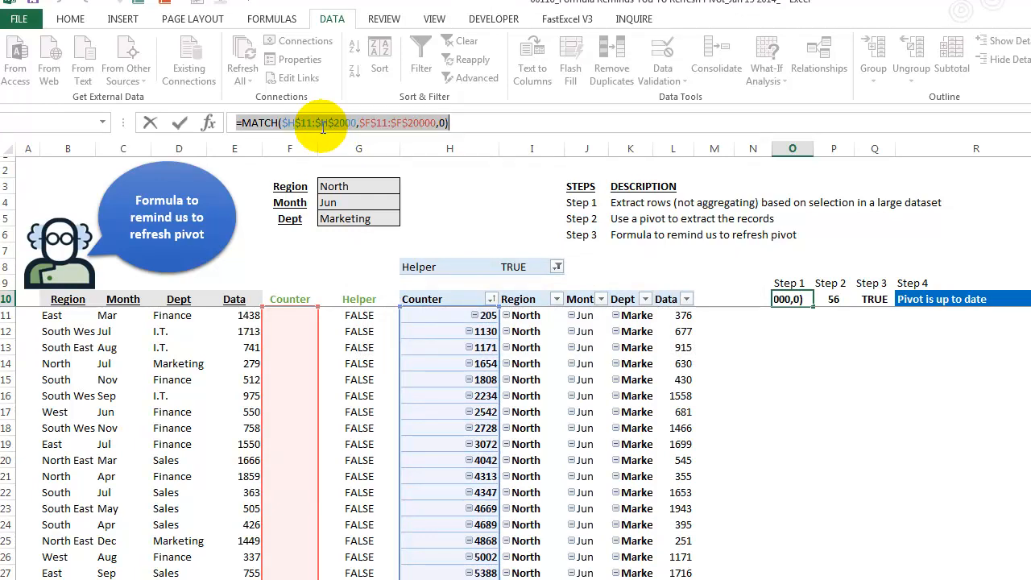
pyautogui.press('Escape')
# Step: Inspect the COUNT formula in P10 and the count comparison in Q10, keeping Q10 as an array formula
pyautogui.click(830, 298)
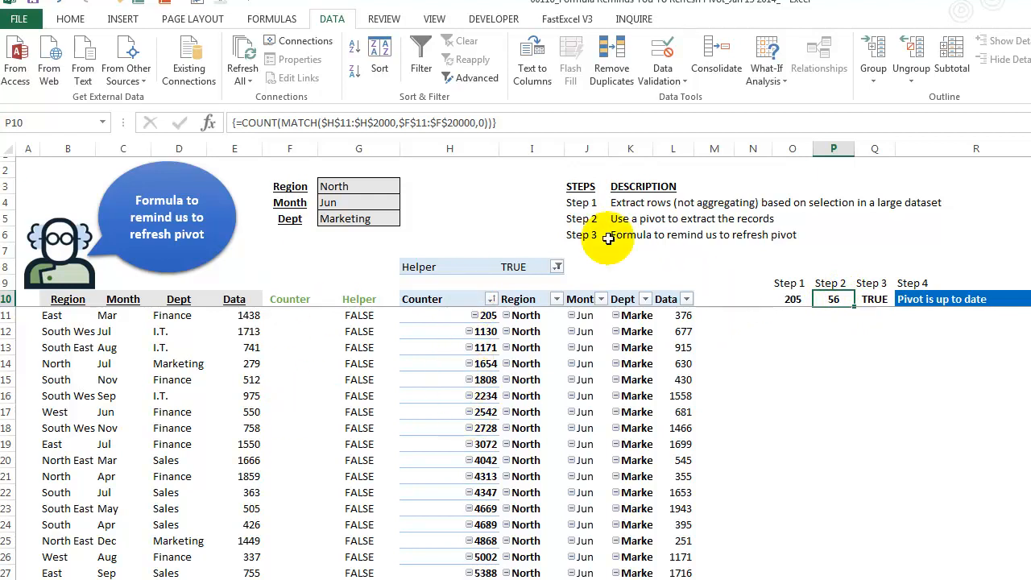
pyautogui.click(873, 299)
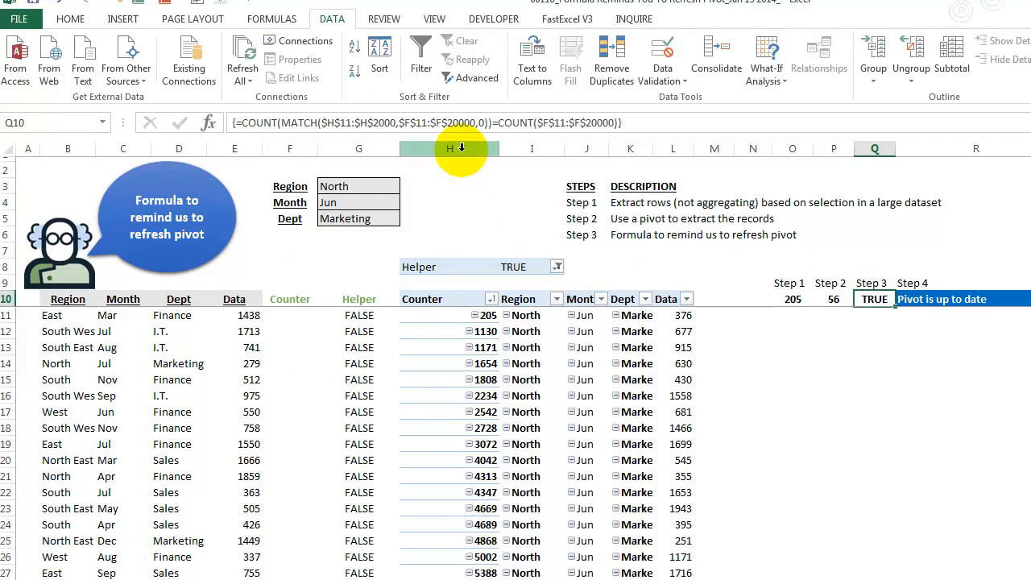
pyautogui.click(492, 124)
pyautogui.moveTo(492, 124); pyautogui.dragTo(239, 122)
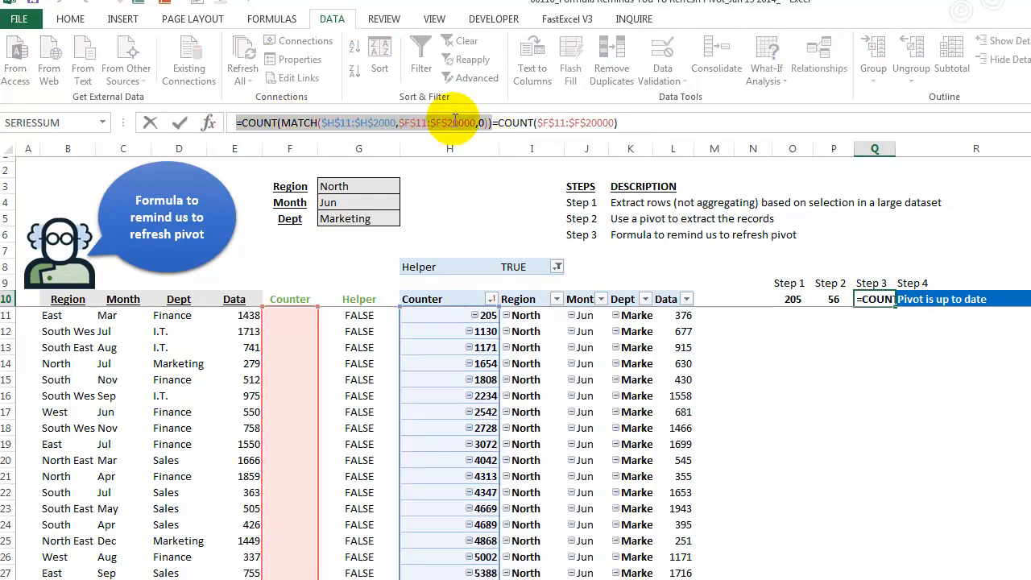
pyautogui.hotkey('ctrl', 'shift', 'Return')
pyautogui.click(501, 124)
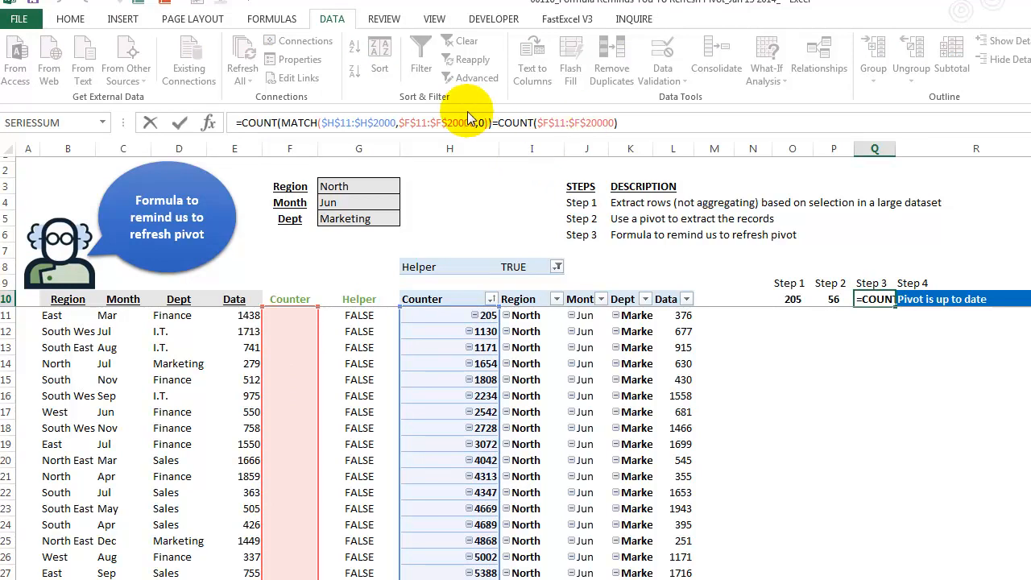
pyautogui.hotkey('ctrl', 'shift', 'Return')
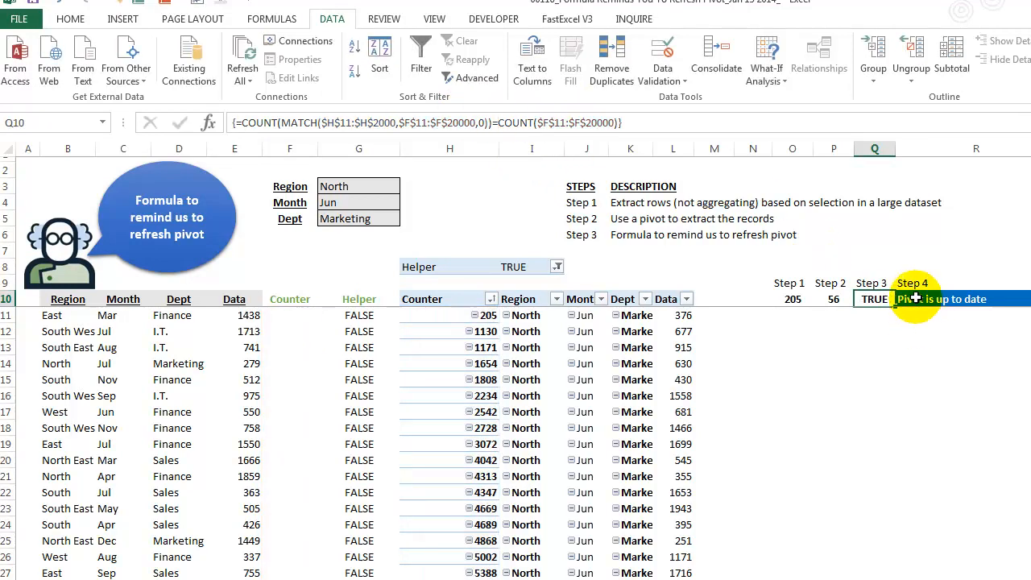
# Step: Compare the IF reminder formula in R10 with the Step 1 to Step 3 formulas in O10, P10 and Q10
pyautogui.click(915, 299)
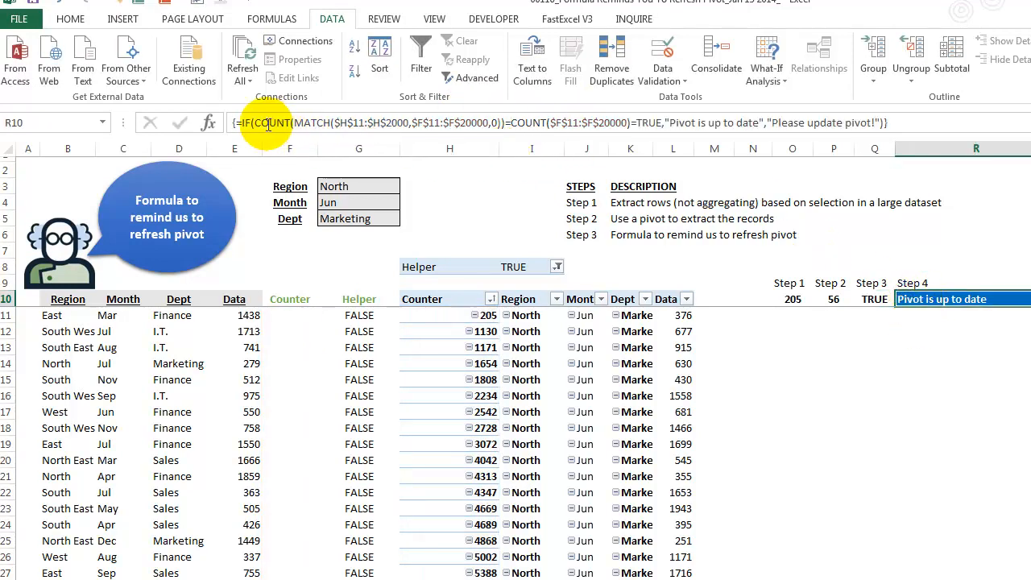
pyautogui.click(797, 299)
pyautogui.click(830, 299)
pyautogui.click(875, 299)
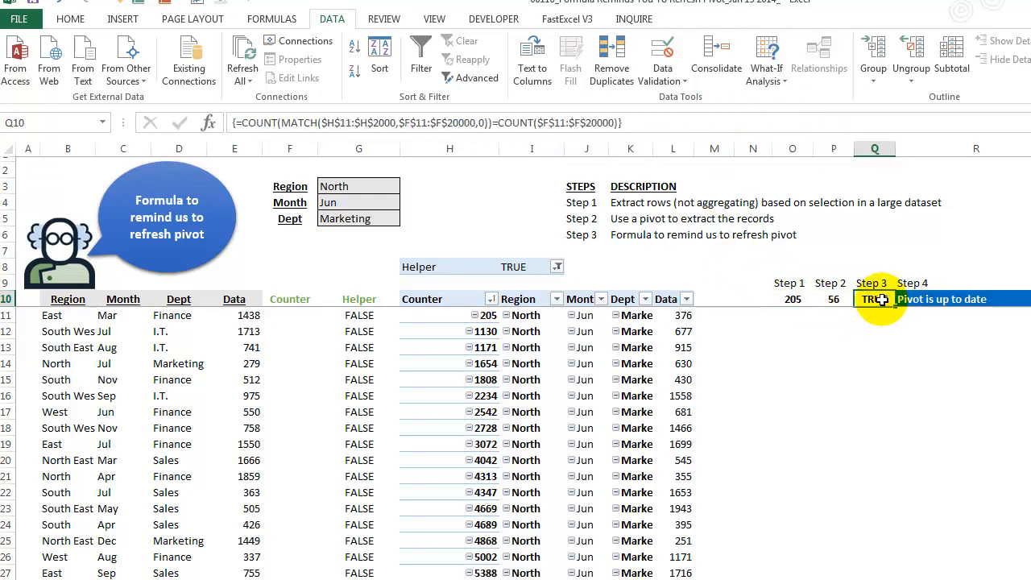
# Step: Evaluate the logical test of the IF reminder formula in R10 in place
pyautogui.click(909, 298)
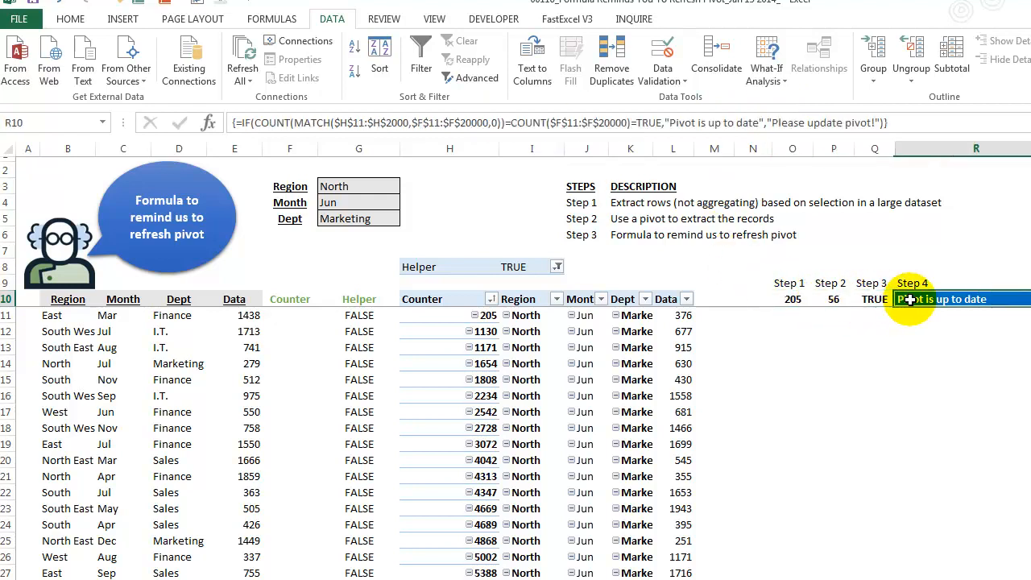
pyautogui.click(255, 123)
pyautogui.click(276, 149)
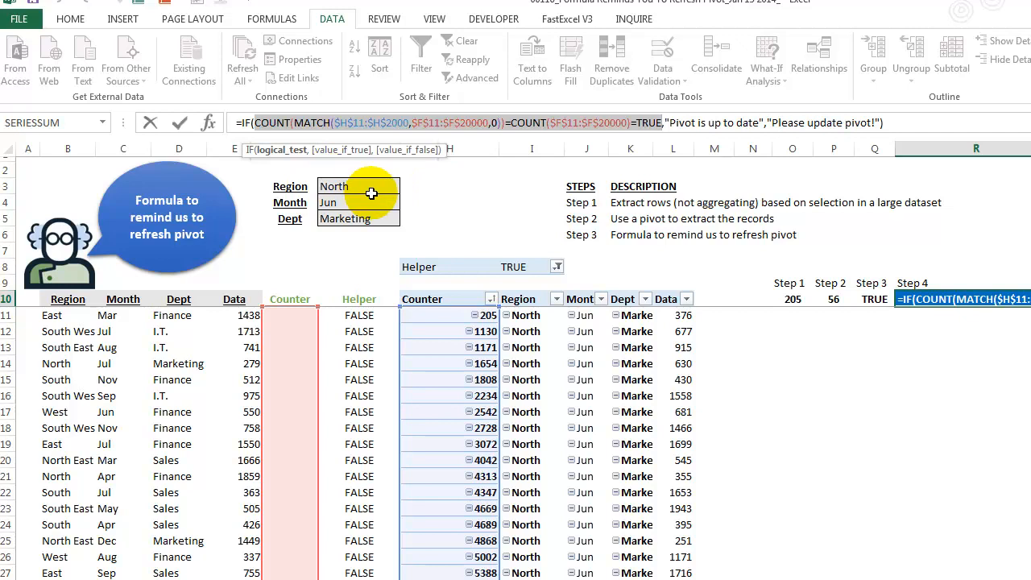
pyautogui.press('F9')
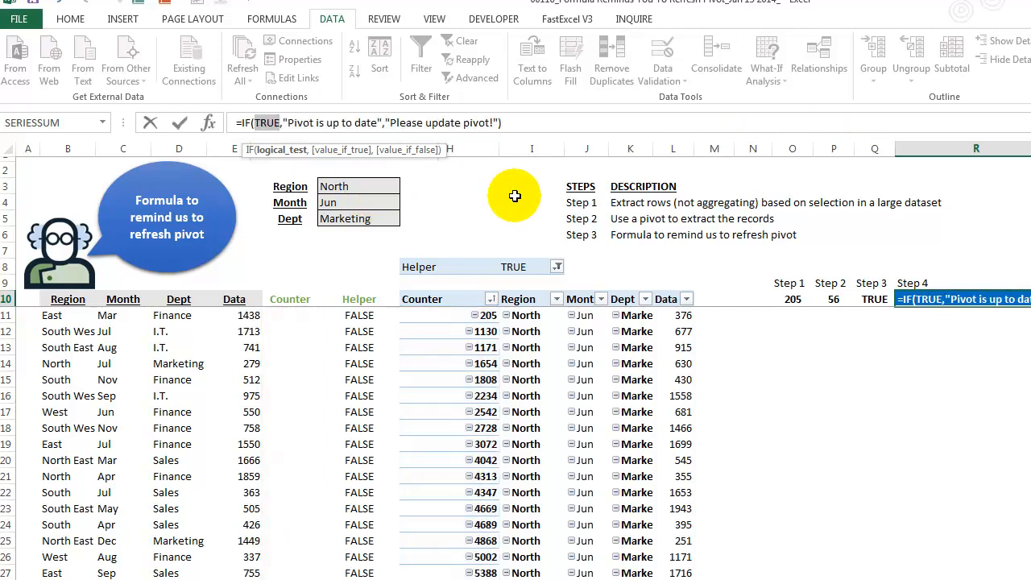